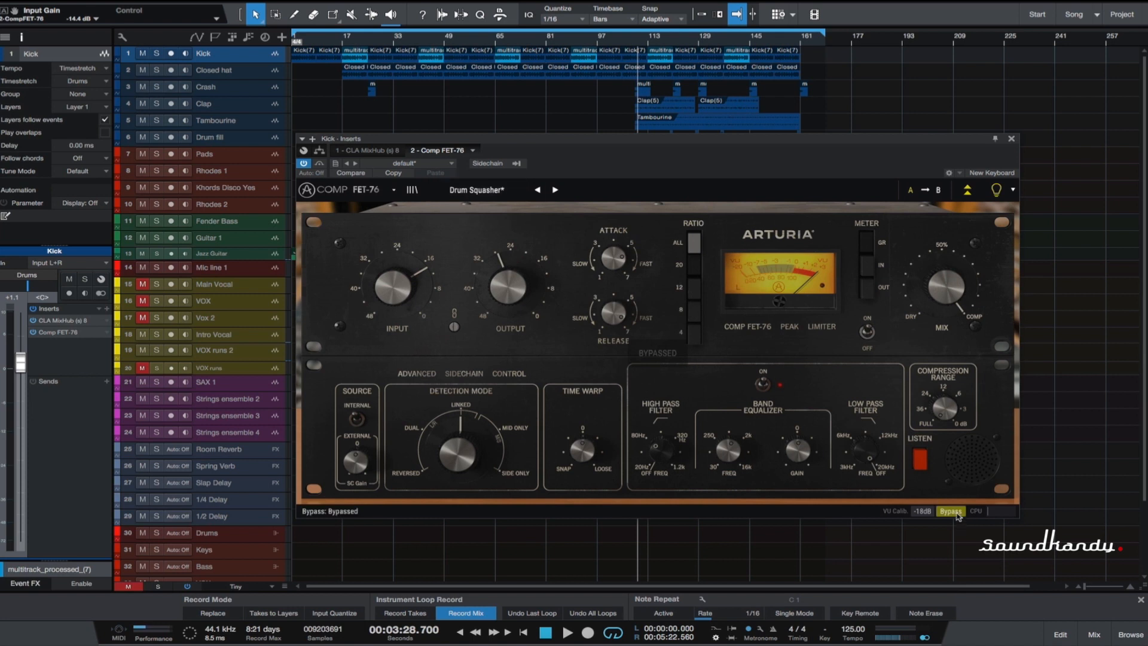
Play the full mix from about 2:32 and switch the Kick's Comp FET-76 from bypassed to active, ending with playback stopped
{"action": "left_click", "coordinate": [546, 40]}
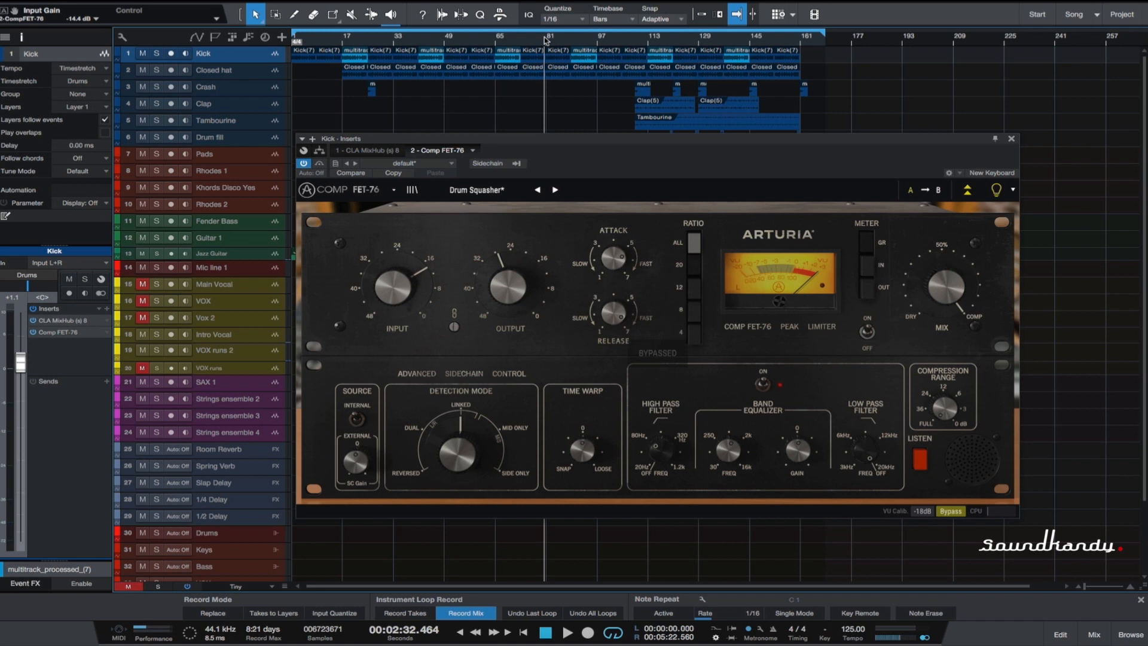
{"action": "key", "text": "space"}
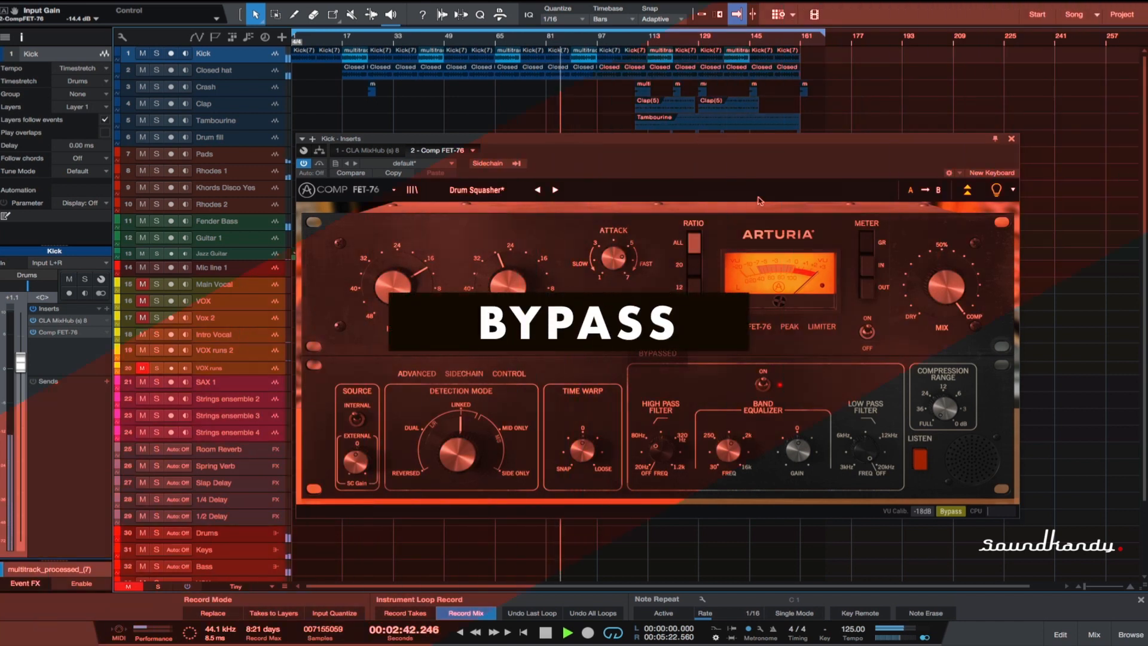
{"action": "left_click", "coordinate": [956, 514]}
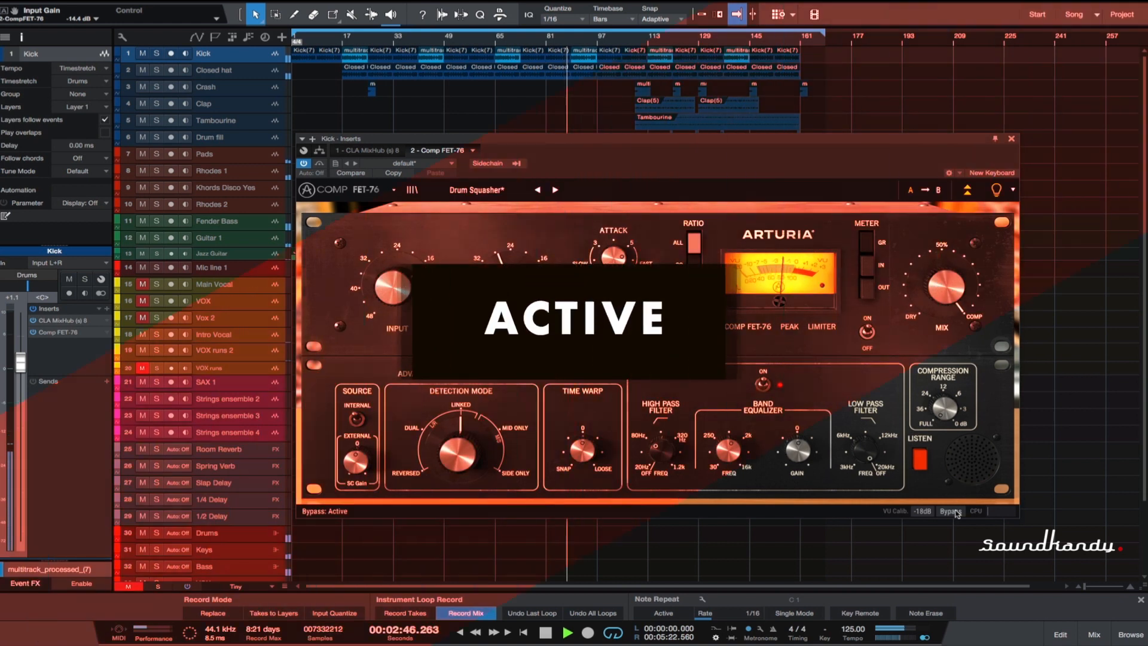
{"action": "key", "text": "space"}
Solo the Kick and compare its sound with Comp FET-76 bypassed and active, finishing unsoloed in the full mix
{"action": "left_click", "coordinate": [157, 54]}
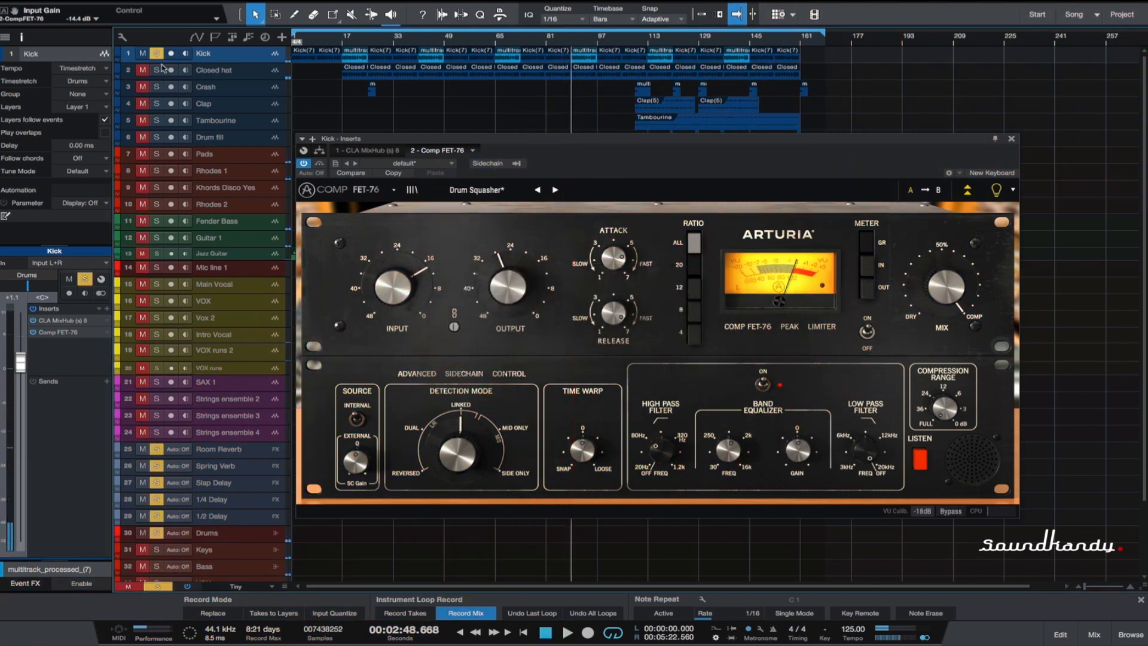
{"action": "left_click", "coordinate": [950, 513]}
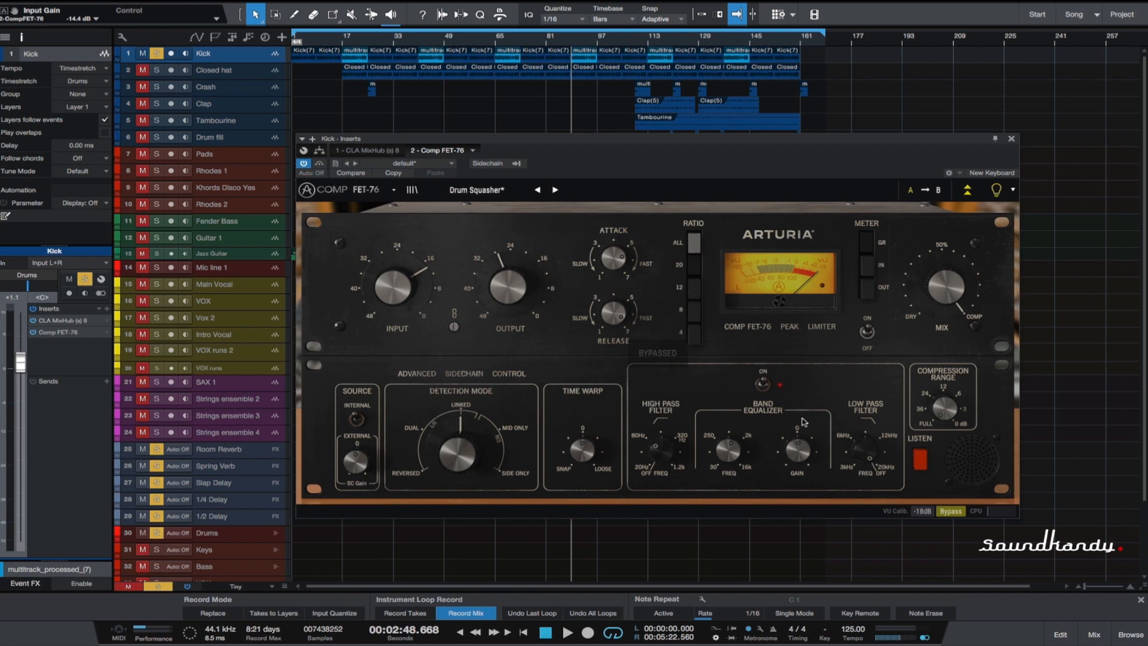
{"action": "key", "text": "space"}
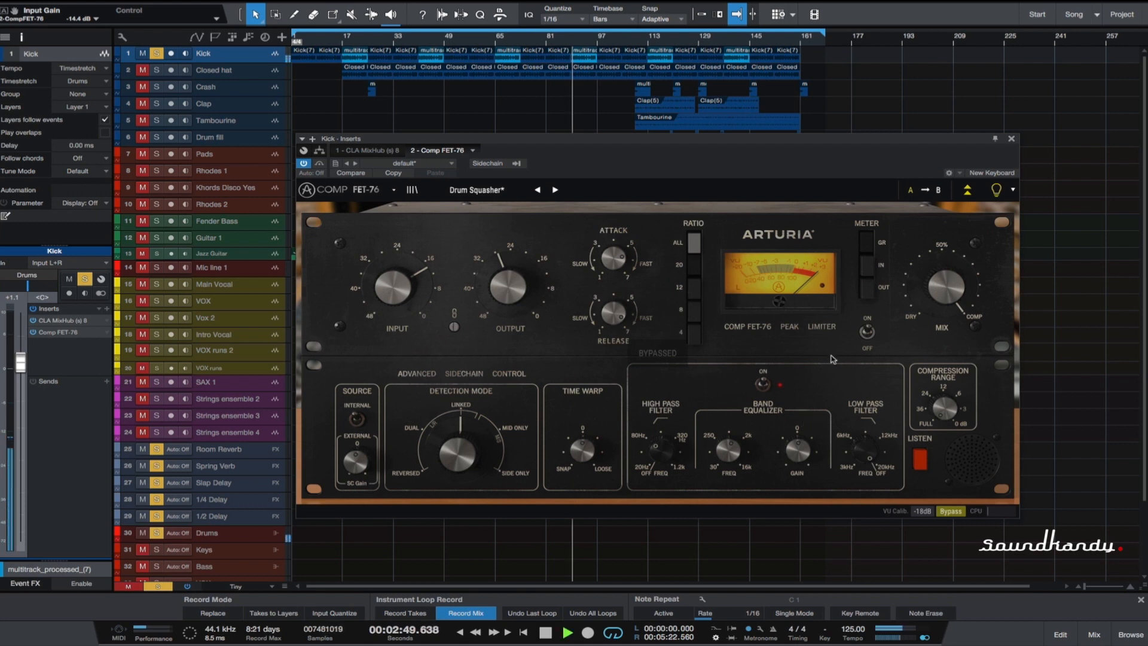
{"action": "left_click", "coordinate": [951, 511]}
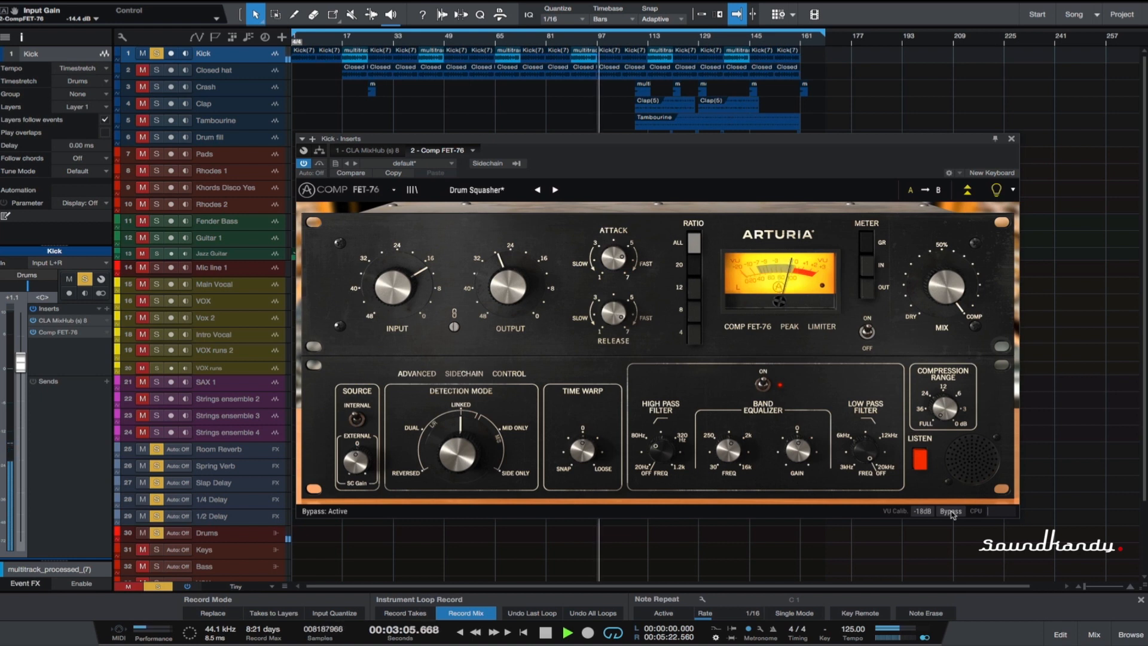
{"action": "left_click", "coordinate": [156, 54]}
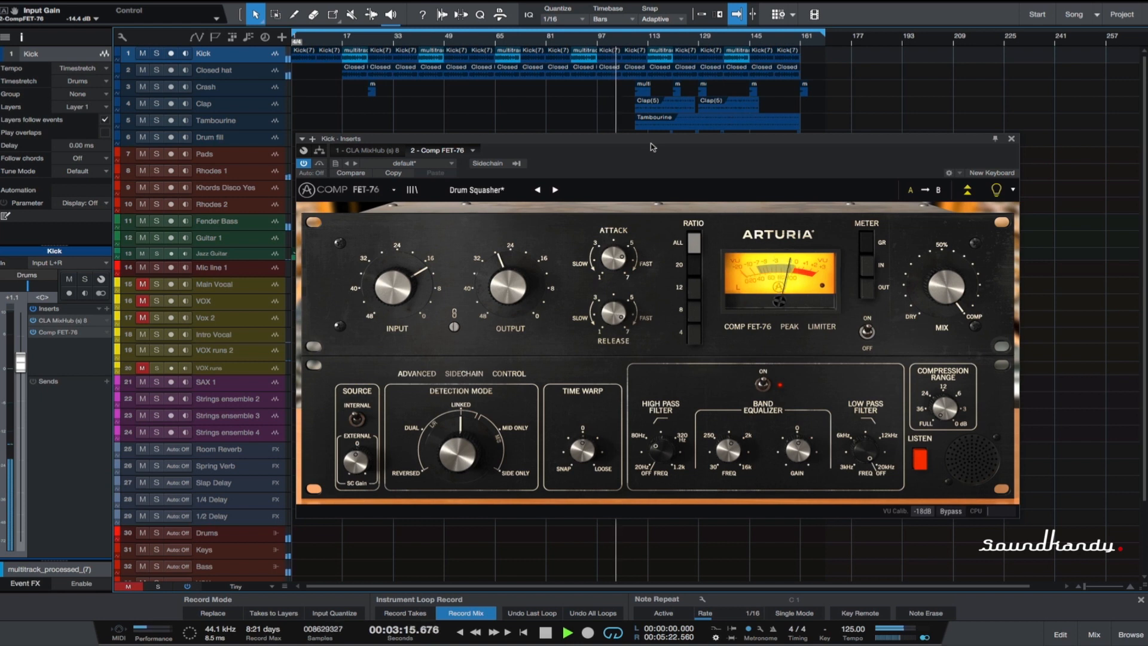
{"action": "key", "text": "space"}
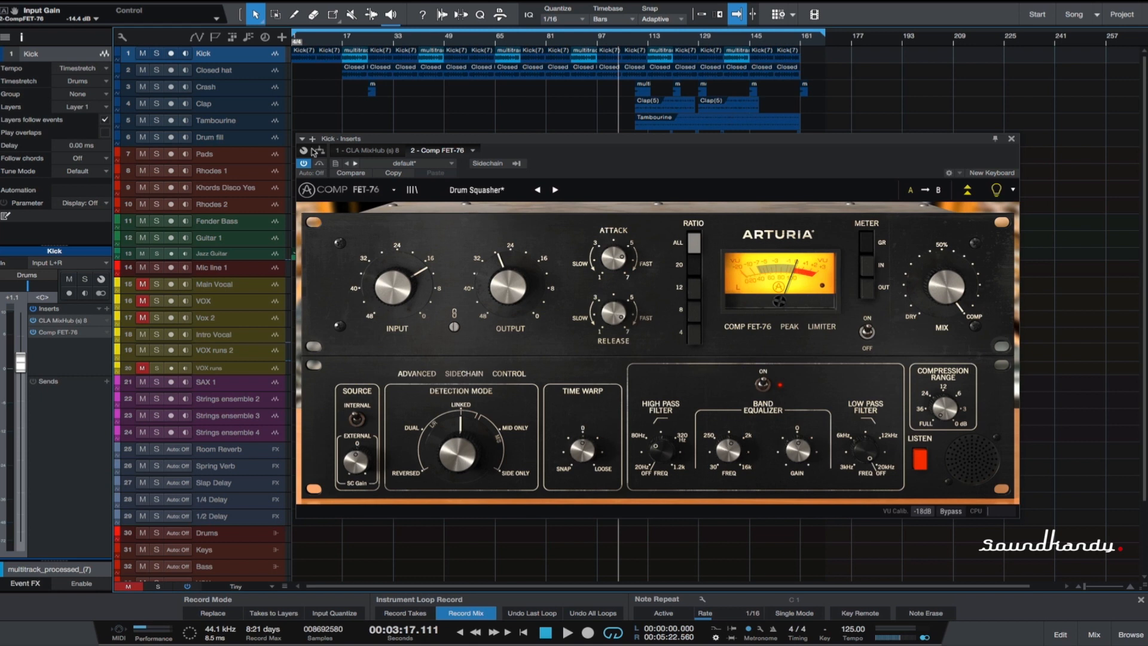
Bring up the Rhodes 1 track's Comp FET-76, solo the track and play it with the compressor bypassed
{"action": "left_click", "coordinate": [237, 171]}
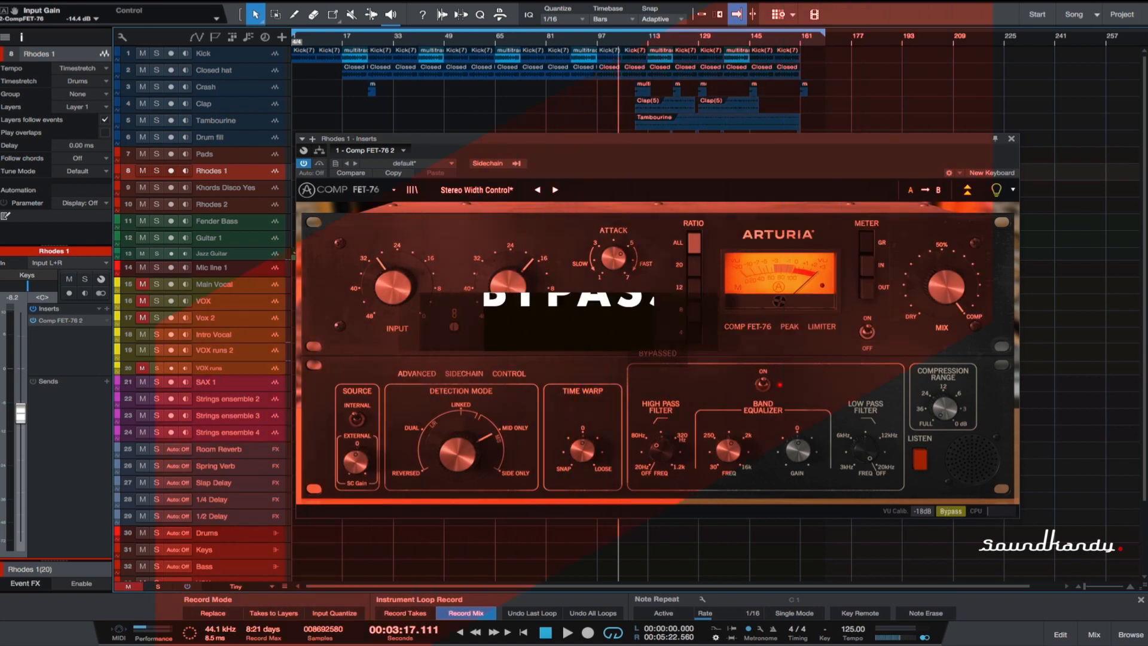
{"action": "key", "text": "s"}
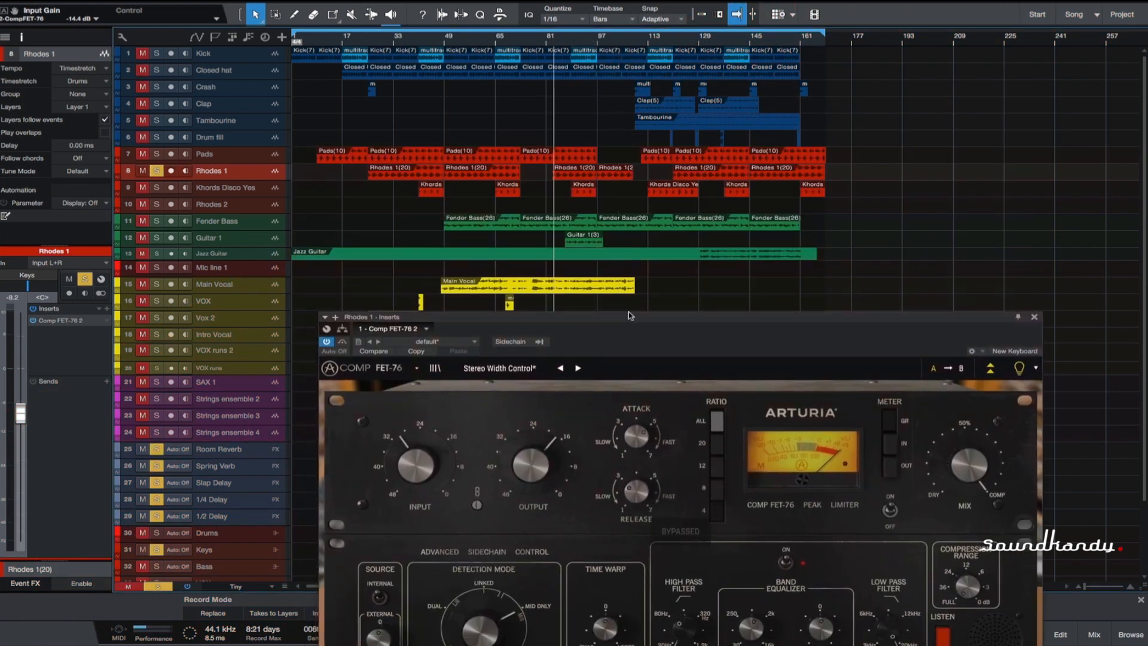
{"action": "left_click_drag", "start_coordinate": [634, 310], "coordinate": [629, 133]}
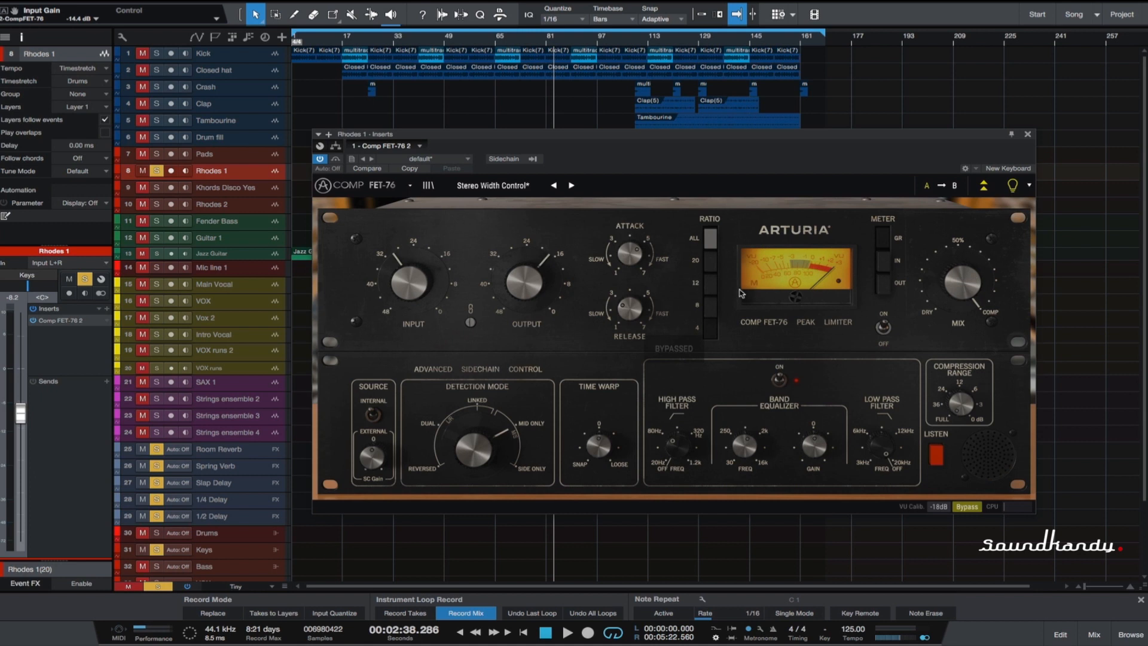
{"action": "key", "text": "space"}
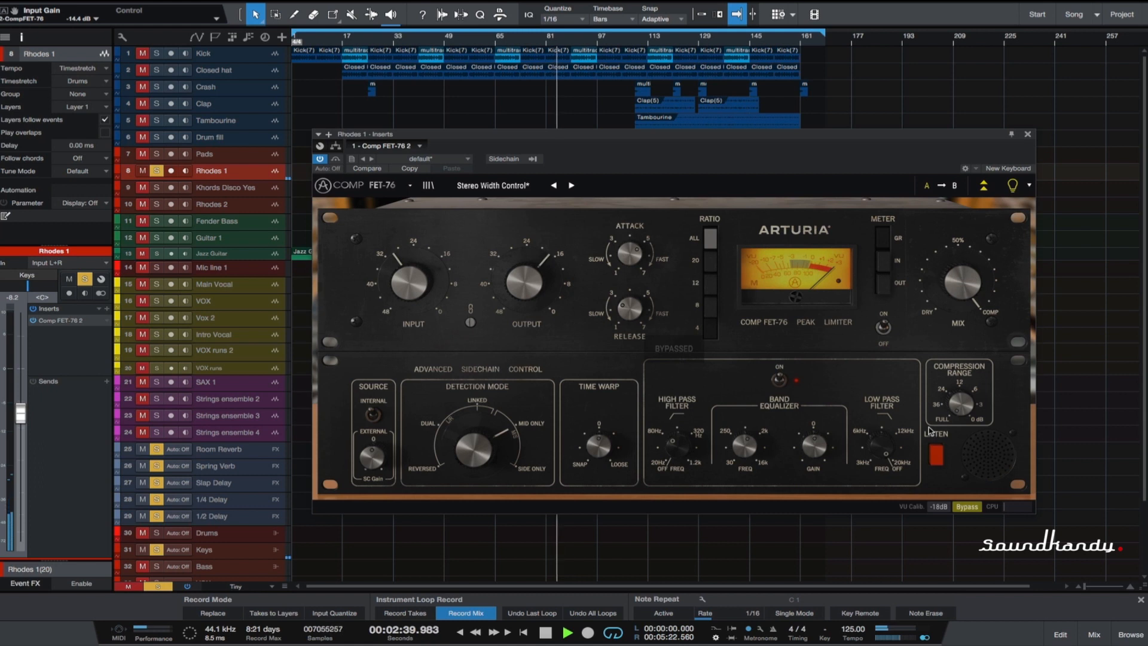
{"action": "key", "text": "space"}
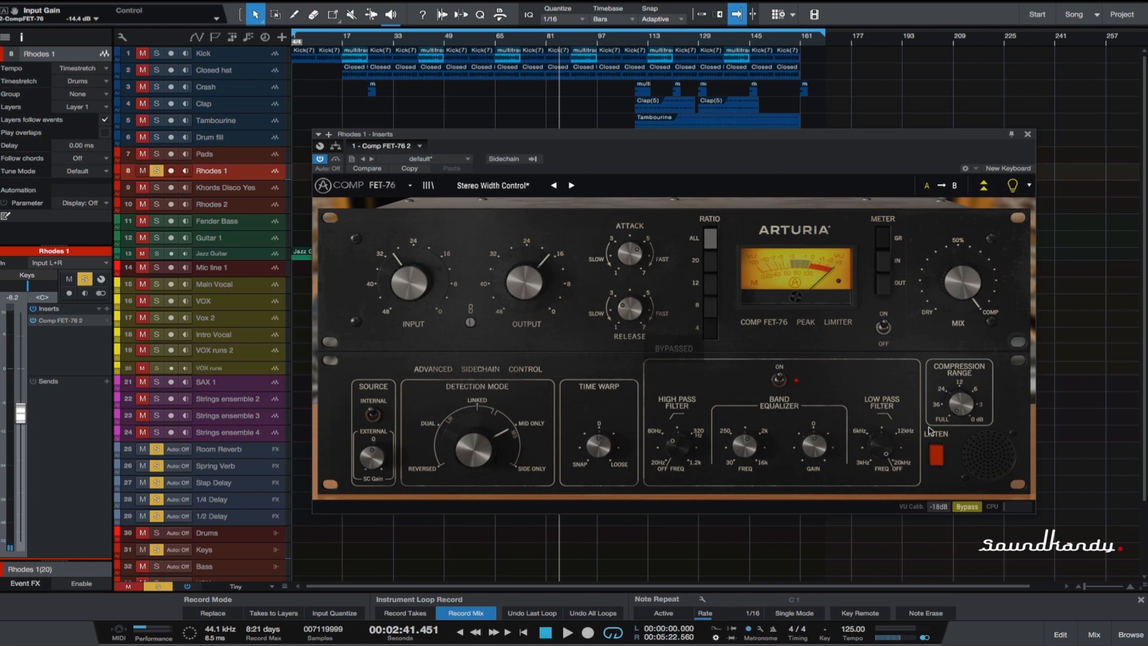
{"action": "key", "text": "space"}
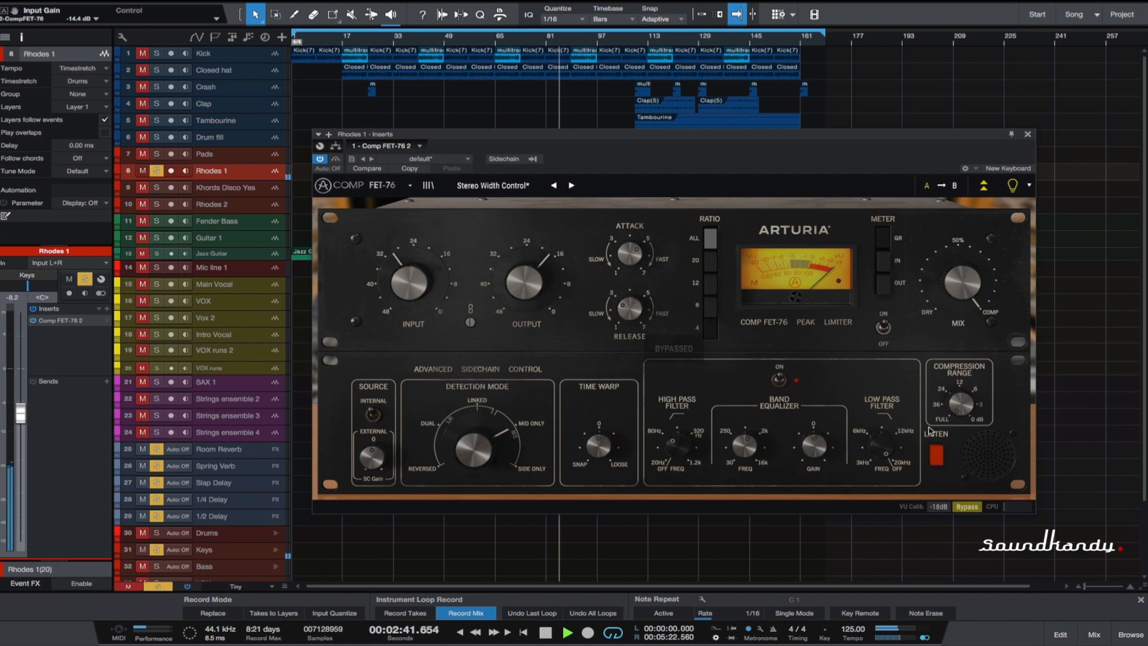
Compare the soloed Rhodes 1 with Comp FET-76 active and bypassed, leave the compressor active and unsolo the track
{"action": "left_click", "coordinate": [966, 506]}
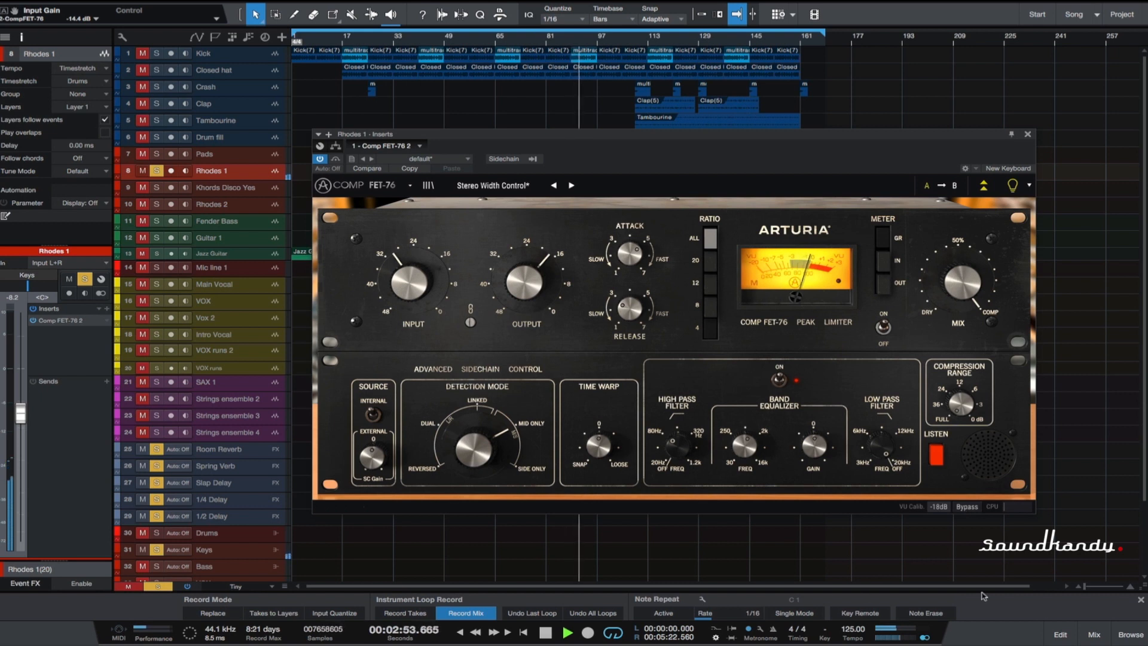
{"action": "left_click", "coordinate": [967, 506]}
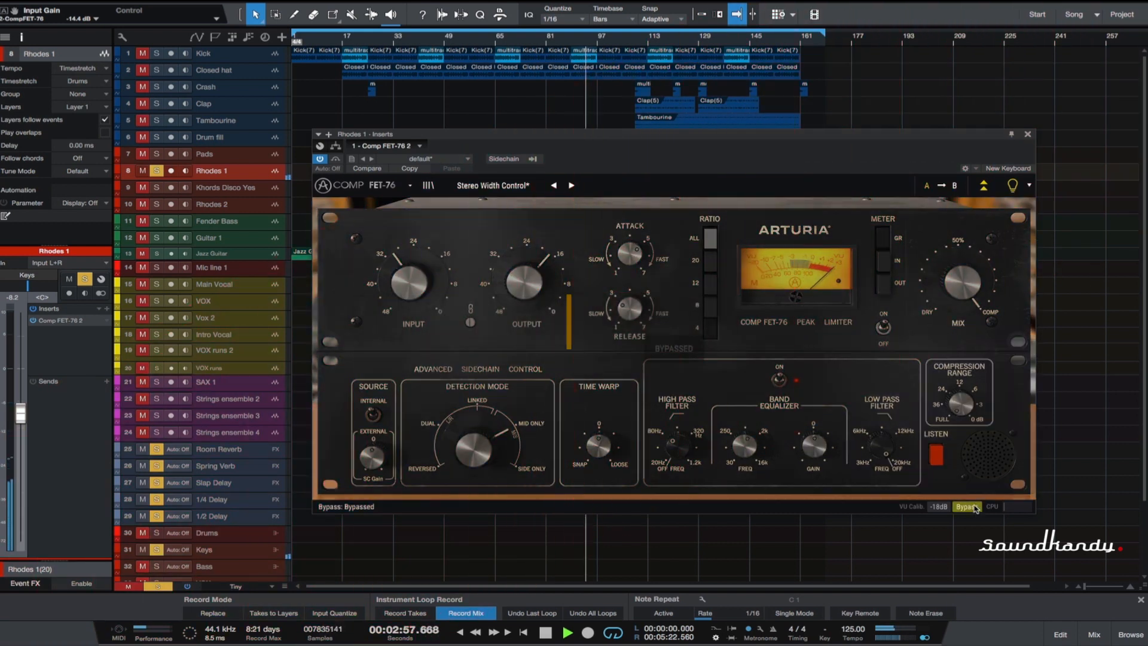
{"action": "left_click", "coordinate": [973, 507]}
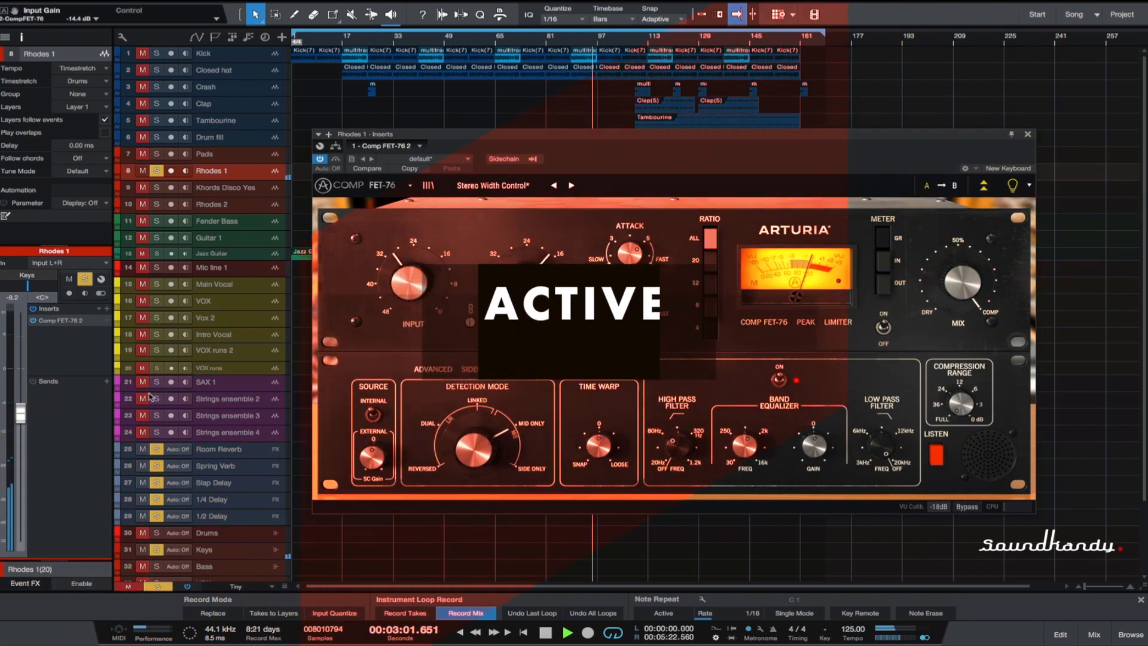
{"action": "left_click", "coordinate": [157, 171]}
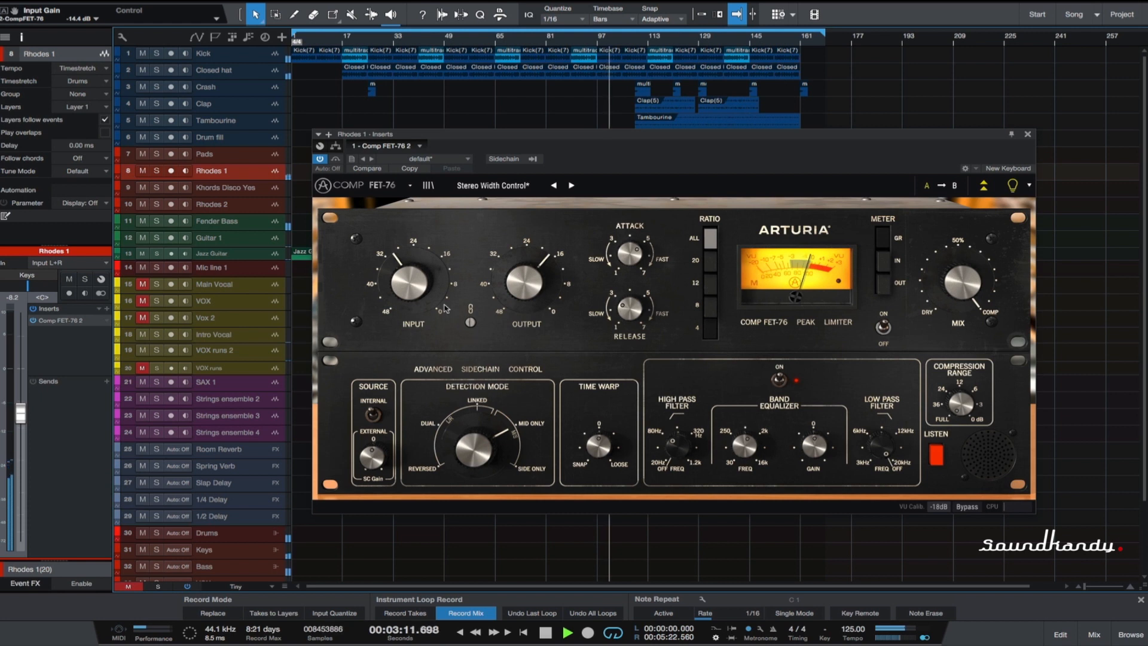
Bring up the Jazz Guitar track's Comp FET-76, bypass it during playback and stop the song
{"action": "left_click", "coordinate": [235, 257]}
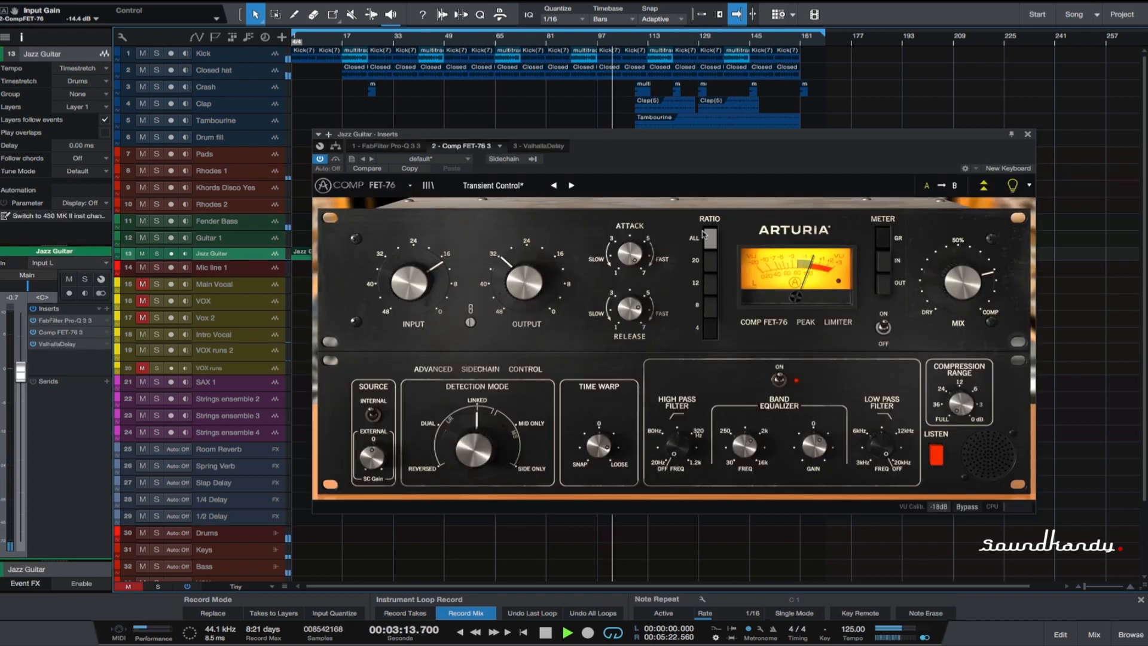
{"action": "left_click", "coordinate": [967, 506]}
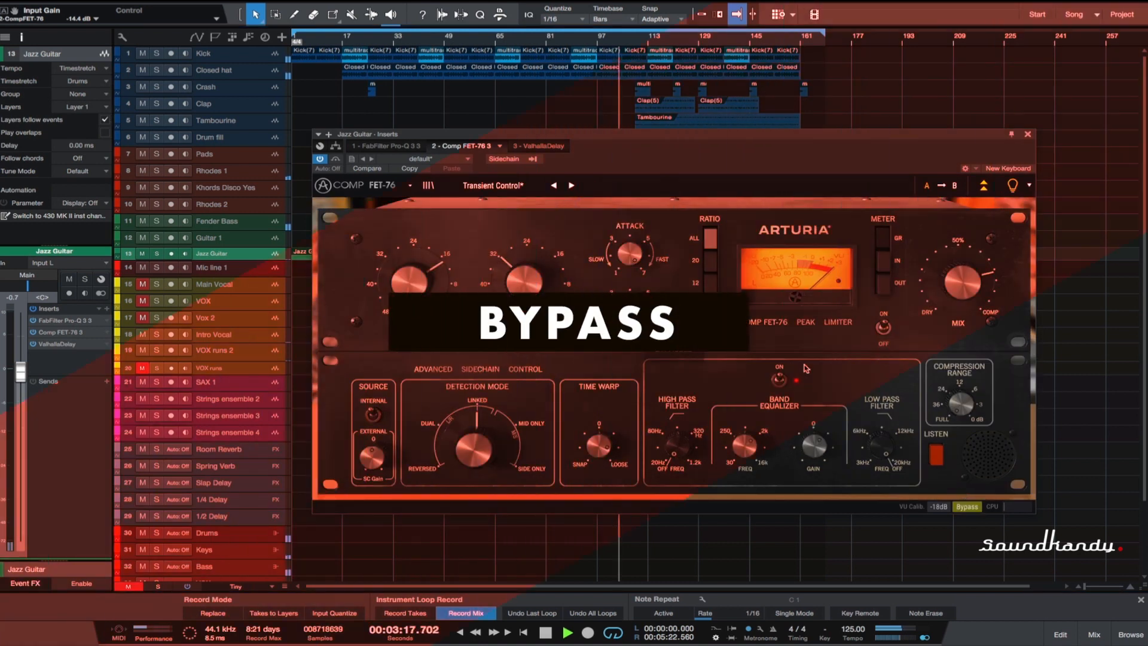
{"action": "key", "text": "space"}
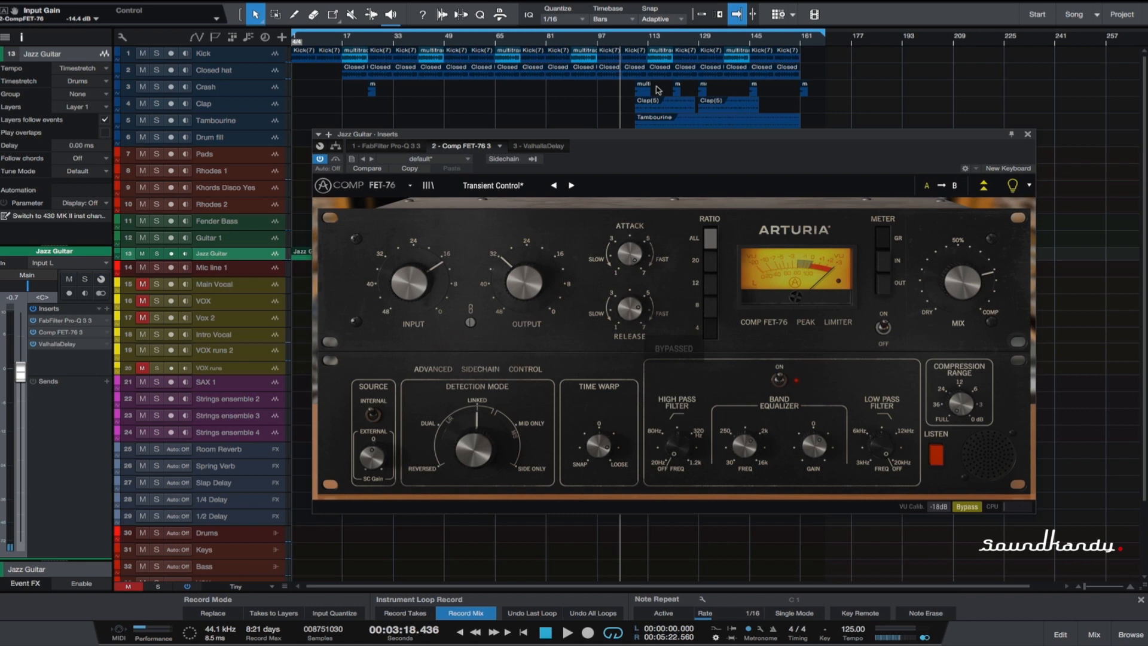
Move the playhead to about 3:59 and play the full mix while toggling the bypass of the Jazz Guitar's Comp FET-76
{"action": "left_click_drag", "start_coordinate": [672, 136], "coordinate": [688, 98]}
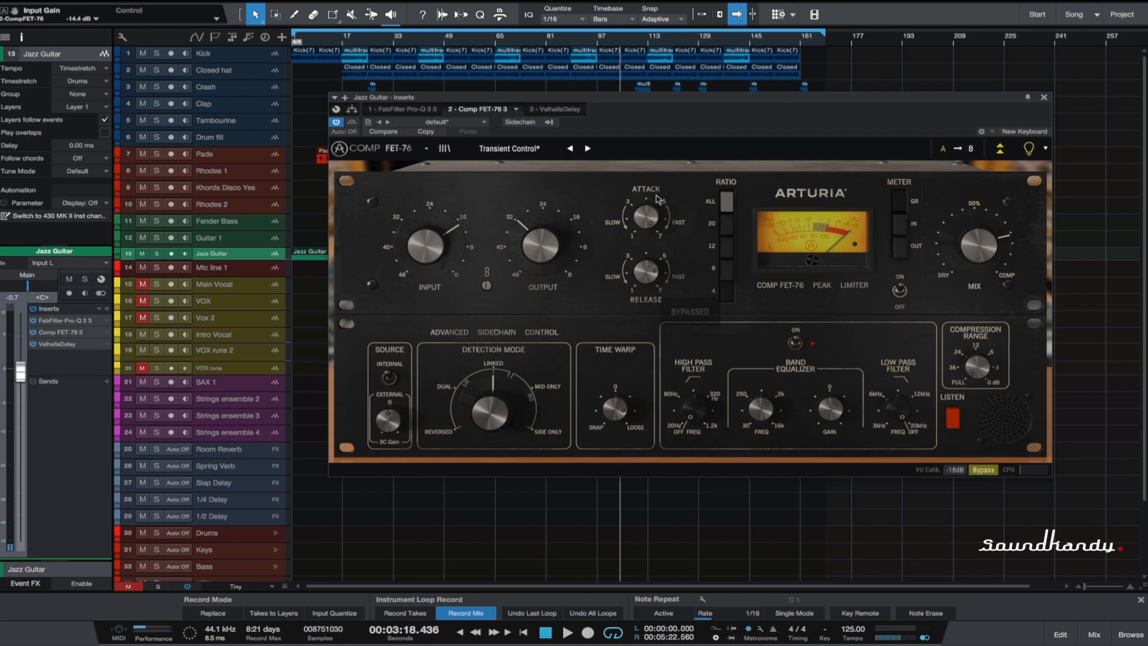
{"action": "left_click_drag", "start_coordinate": [634, 97], "coordinate": [593, 324]}
{"action": "left_click", "coordinate": [672, 40]}
{"action": "left_click", "coordinate": [689, 40]}
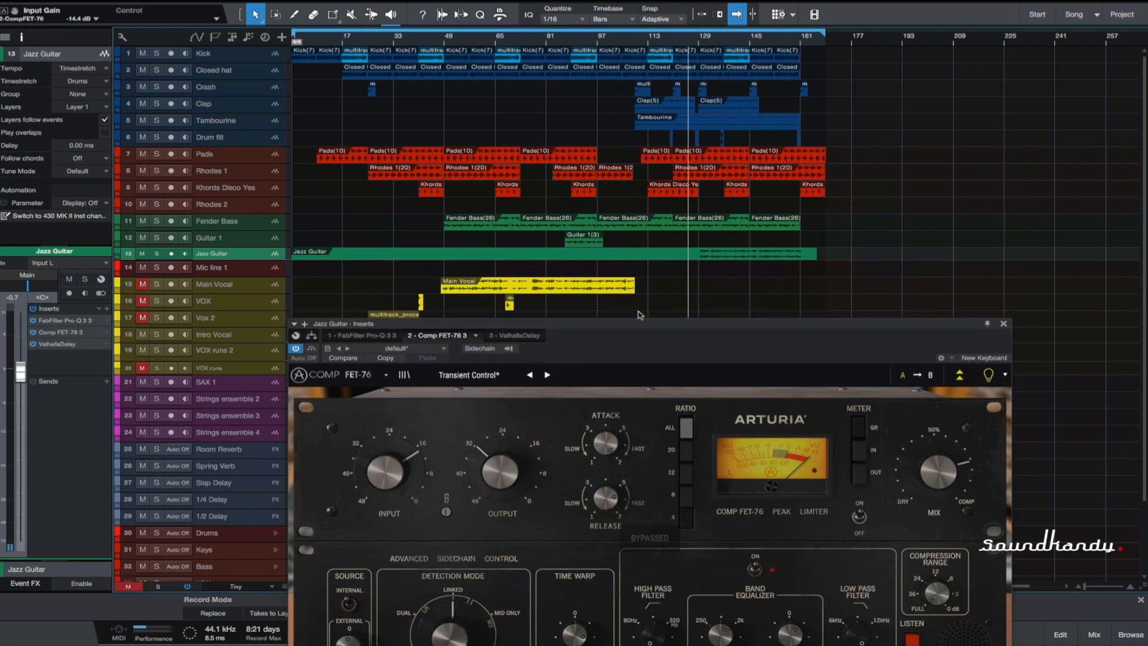
{"action": "left_click_drag", "start_coordinate": [637, 324], "coordinate": [654, 109]}
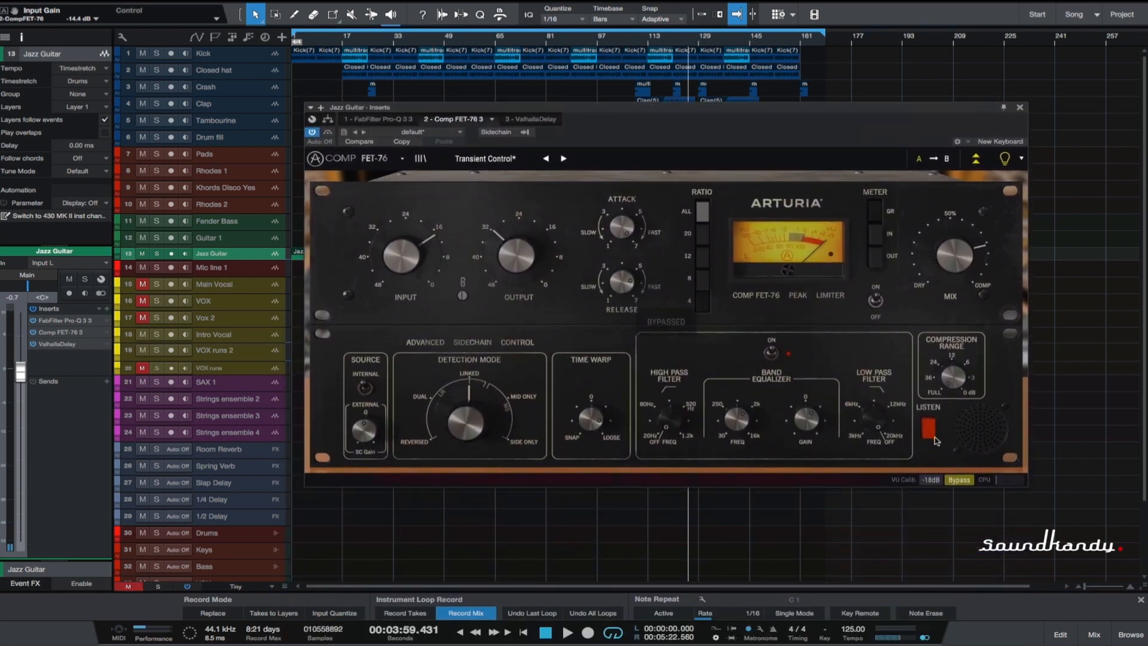
{"action": "key", "text": "space"}
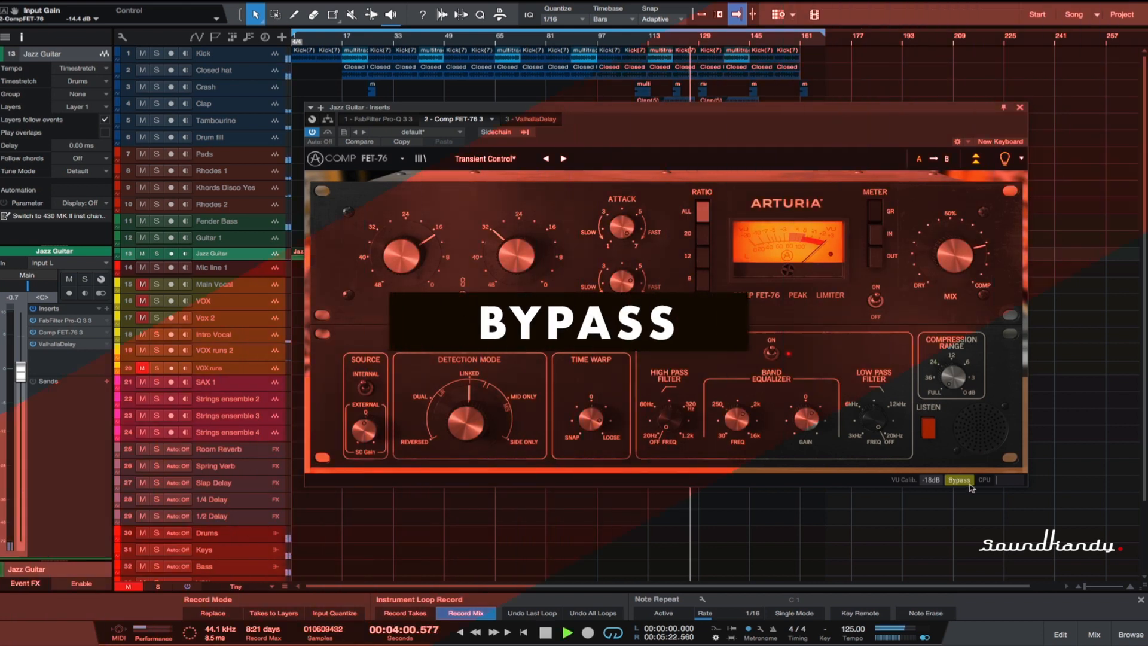
{"action": "left_click", "coordinate": [960, 481]}
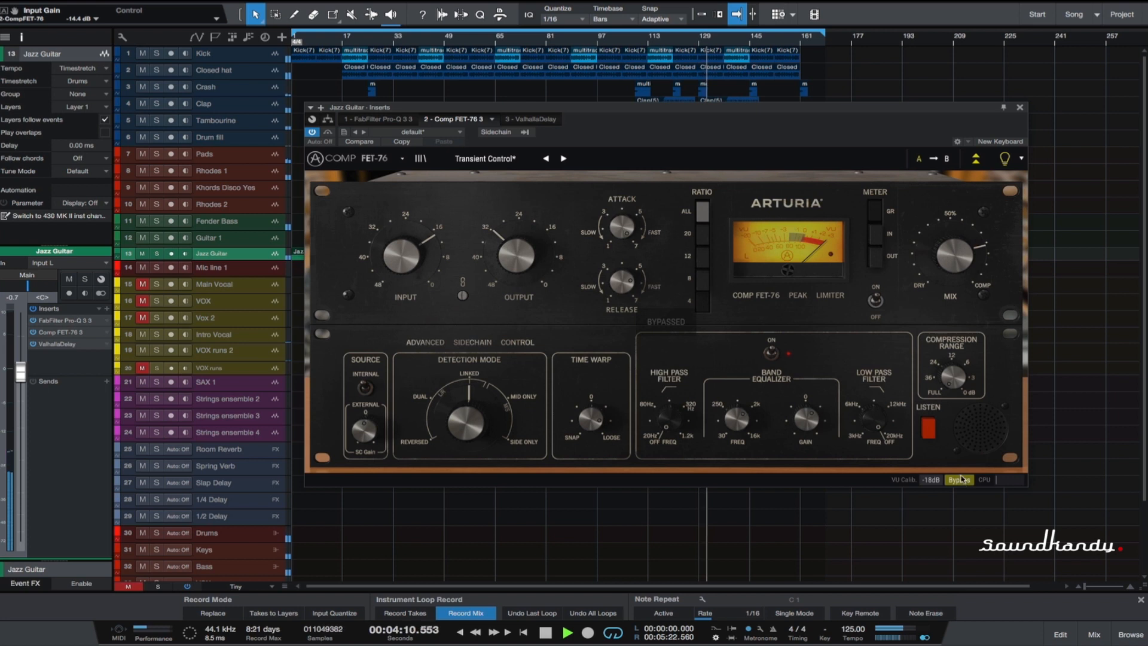
Solo the Jazz Guitar, compare its Comp FET-76 bypassed and active, leave the compressor active and unsolo the track
{"action": "left_click", "coordinate": [158, 254]}
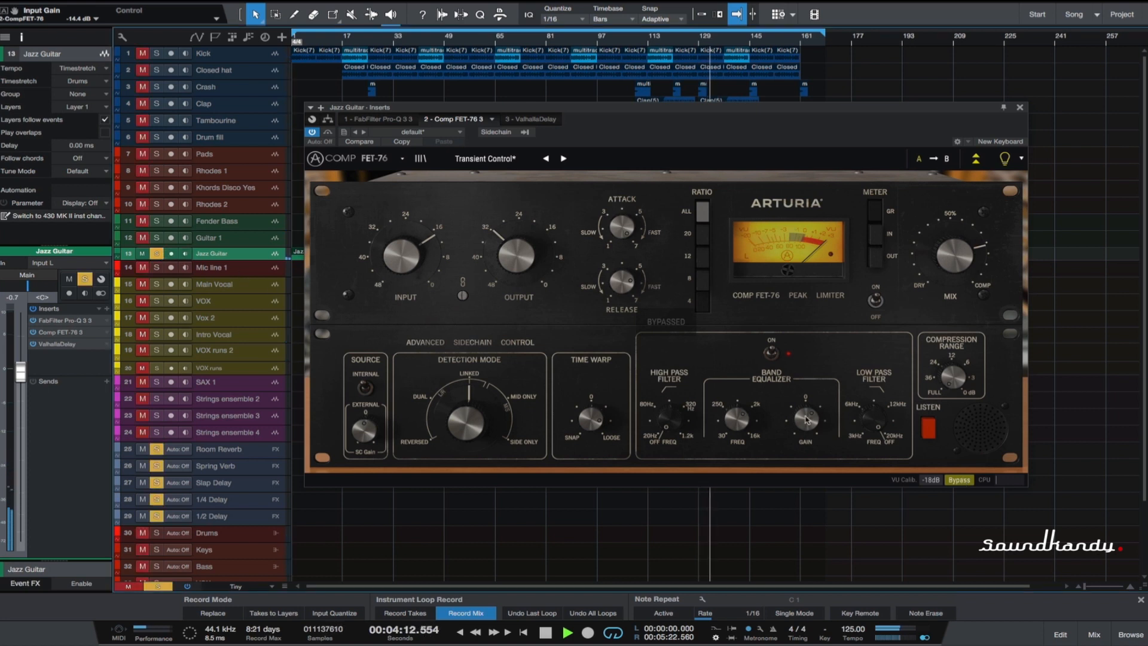
{"action": "left_click", "coordinate": [960, 480]}
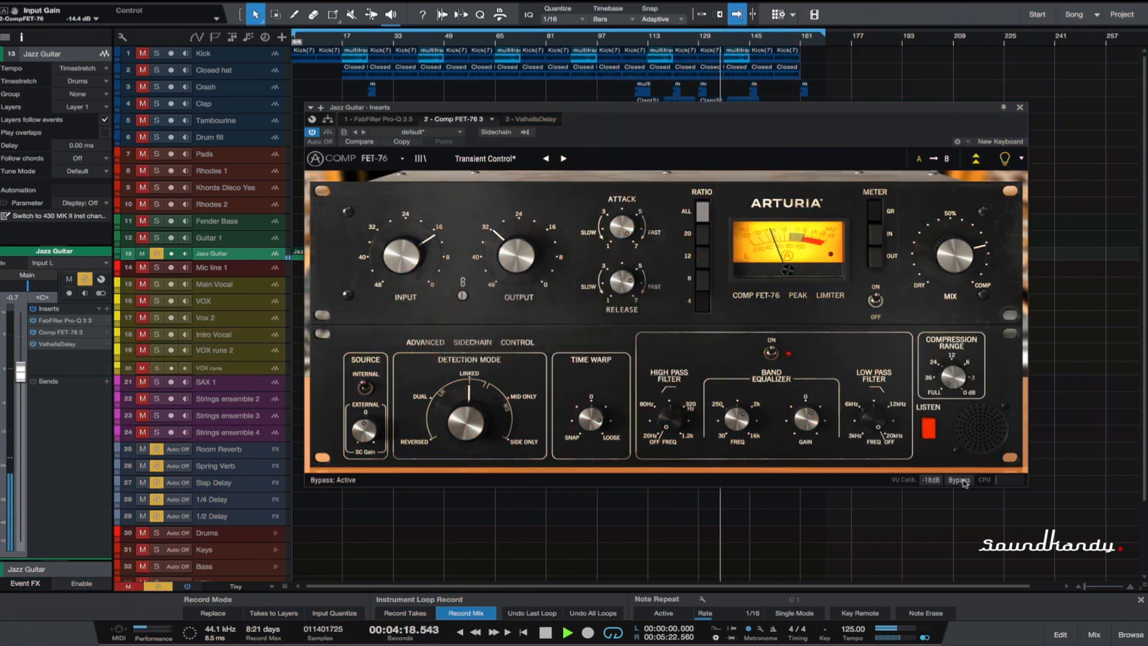
{"action": "key", "text": "space"}
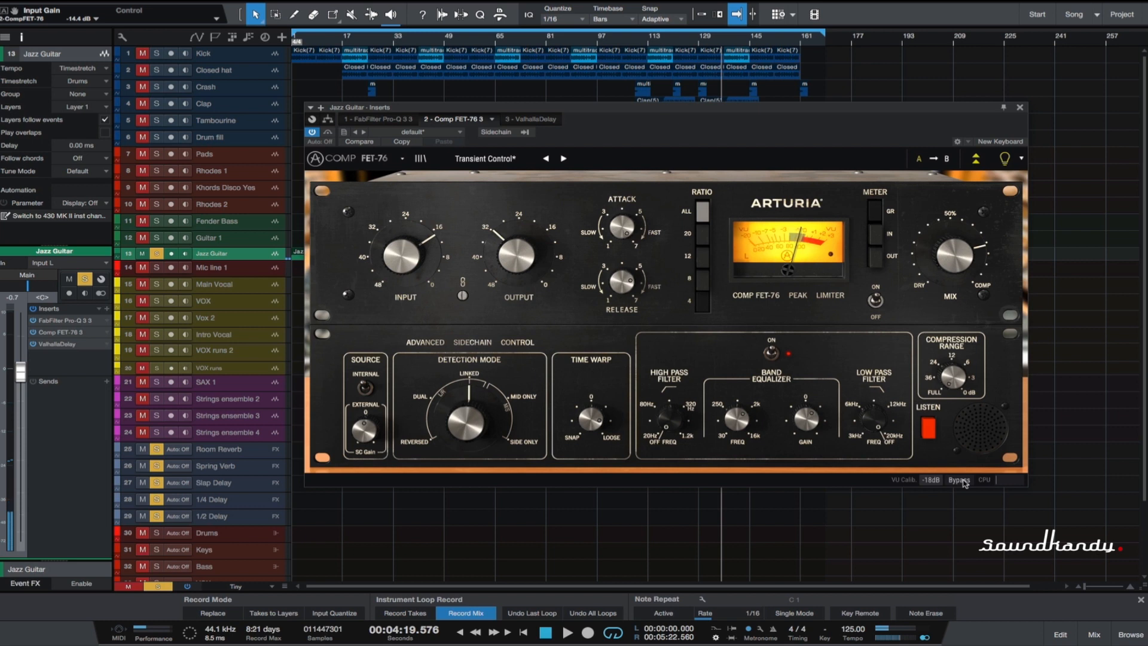
{"action": "left_click", "coordinate": [960, 480]}
{"action": "key", "text": "space"}
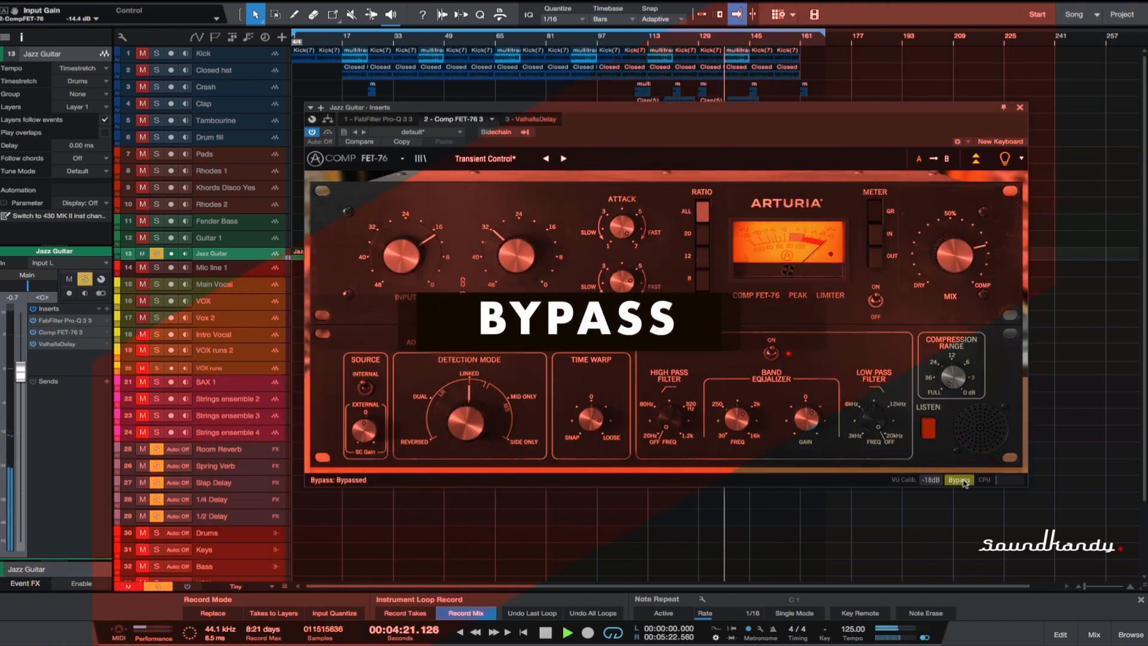
{"action": "left_click", "coordinate": [962, 480]}
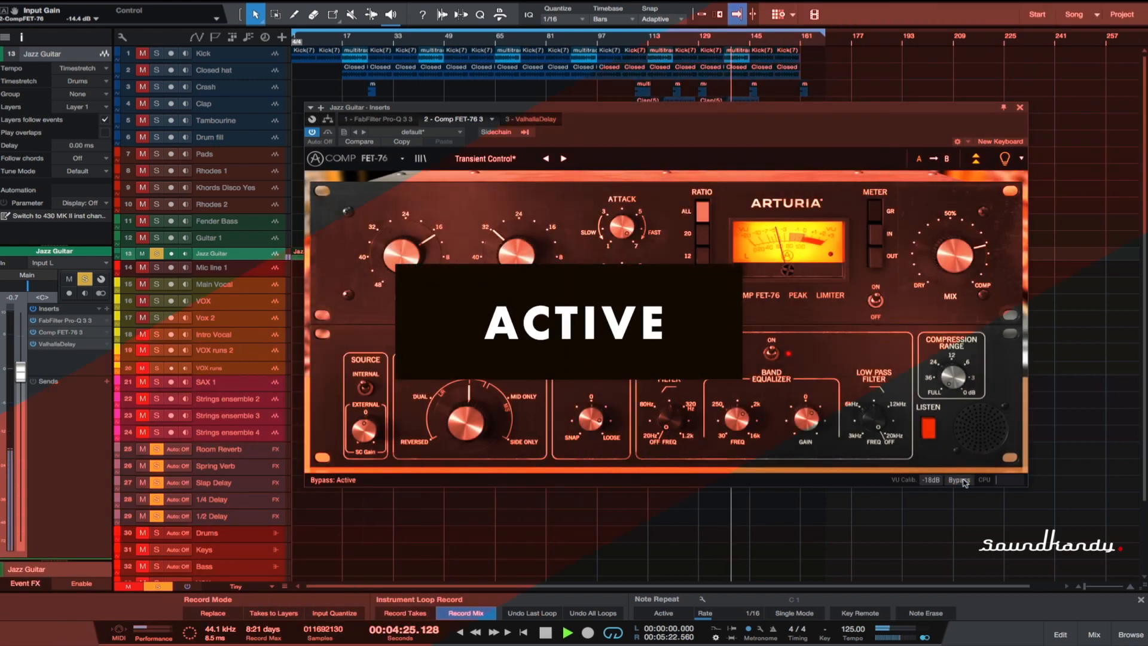
{"action": "left_click", "coordinate": [155, 253]}
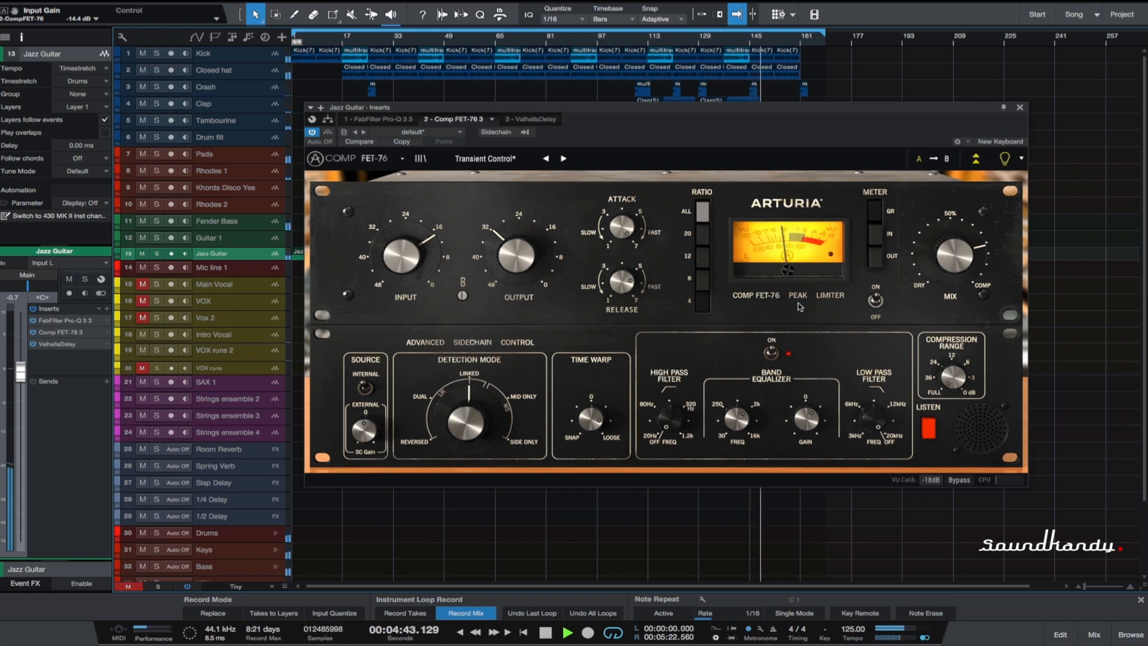
Stop playback and move the playhead back to about 3:07
{"action": "key", "text": "space"}
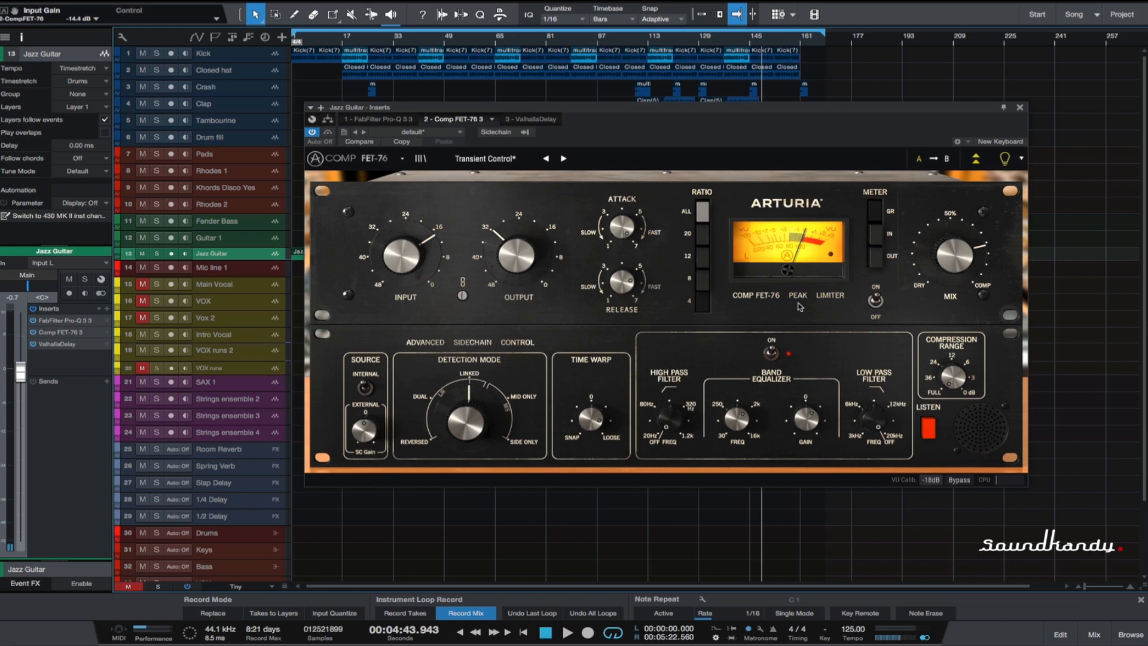
{"action": "left_click", "coordinate": [603, 40]}
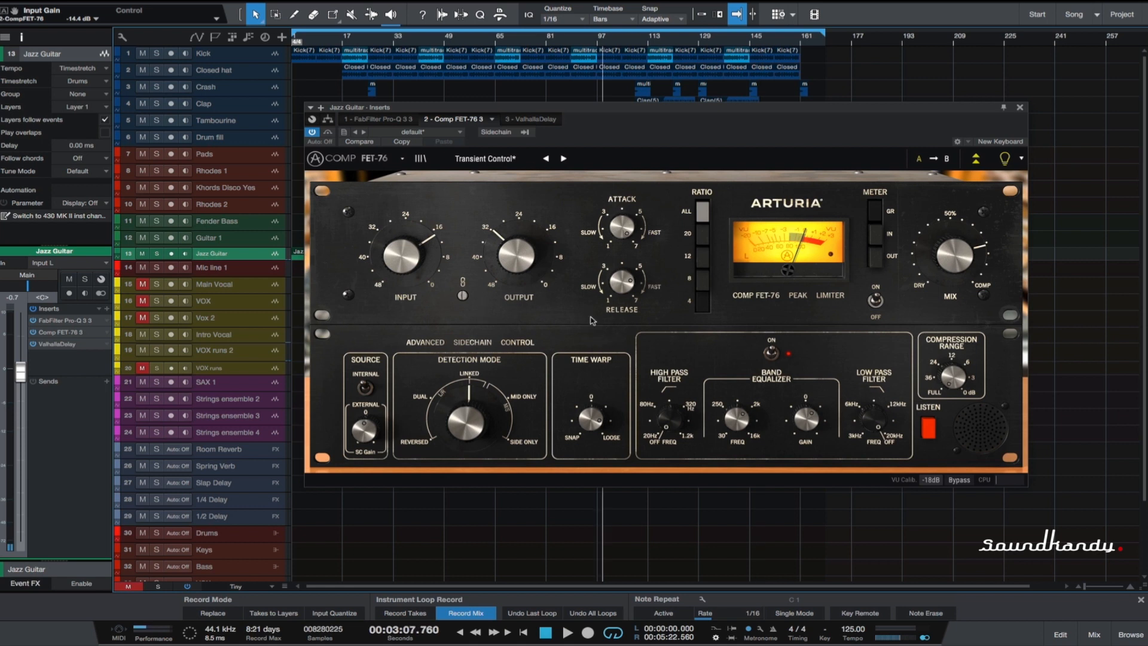
Pin the Jazz Guitar's Comp FET-76 window open, bring up the Kick's Comp FET-76 as well and arrange both for side-by-side comparison
{"action": "left_click", "coordinate": [1004, 109]}
{"action": "left_click", "coordinate": [215, 57]}
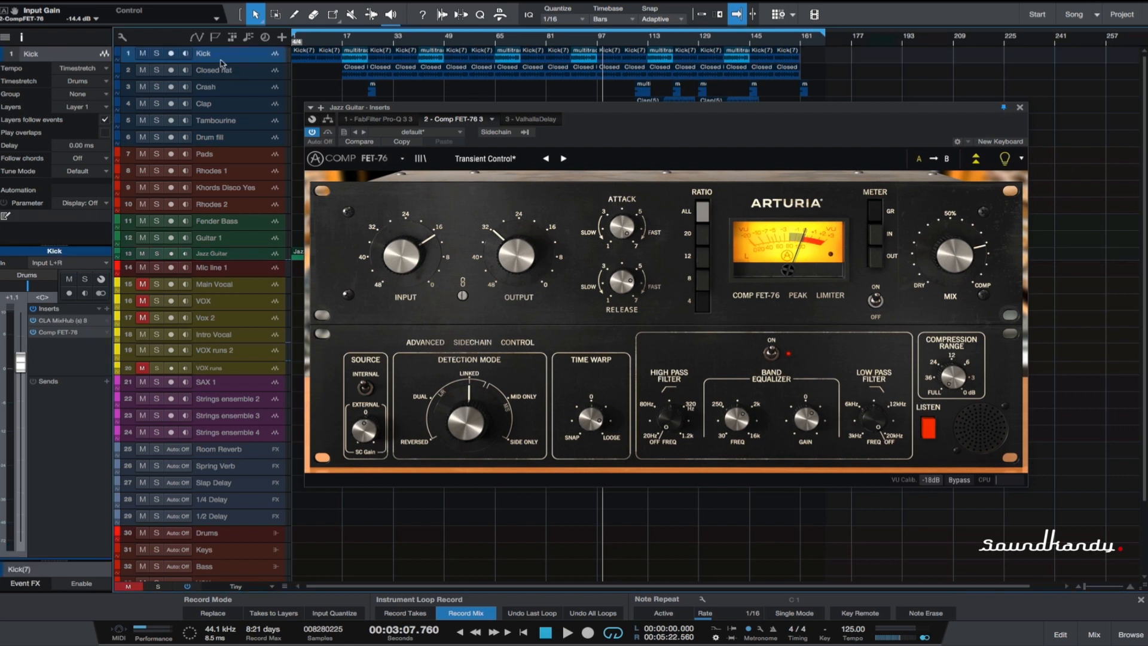
{"action": "left_click", "coordinate": [58, 333]}
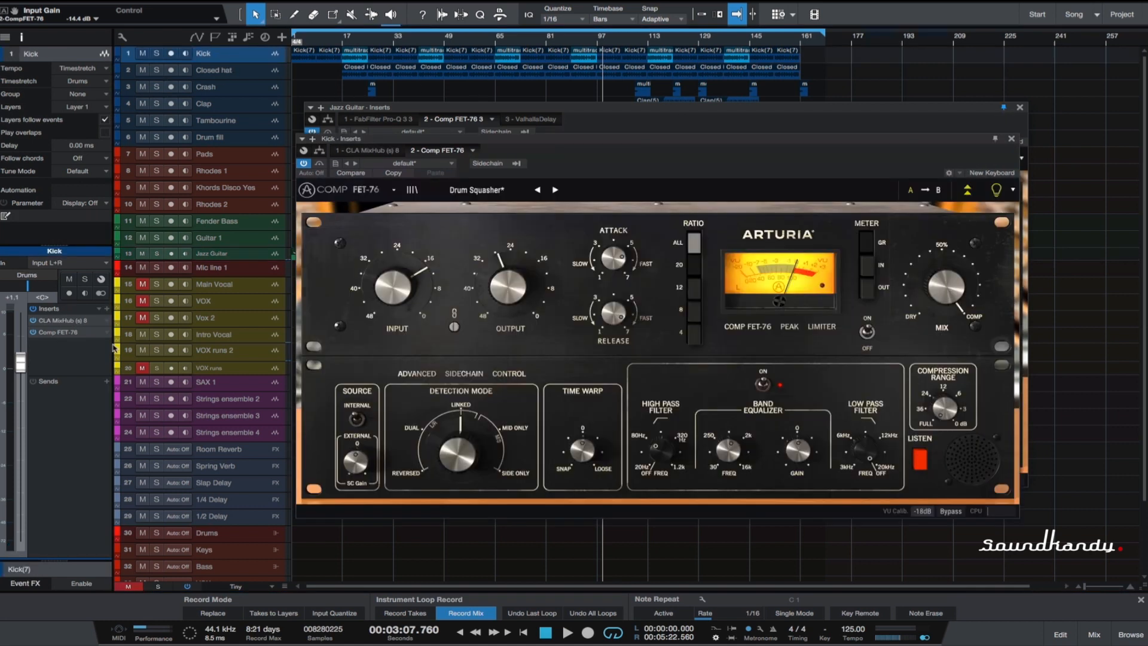
{"action": "left_click_drag", "start_coordinate": [595, 139], "coordinate": [367, 202]}
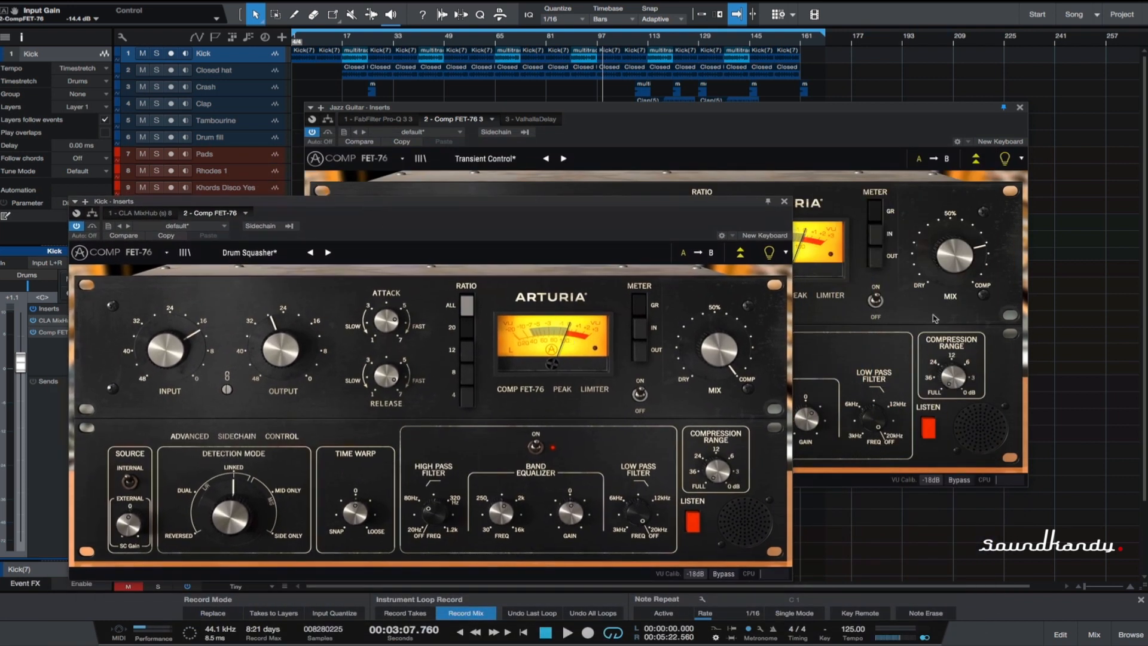
{"action": "left_click", "coordinate": [769, 109]}
{"action": "left_click_drag", "start_coordinate": [768, 110], "coordinate": [794, 60]}
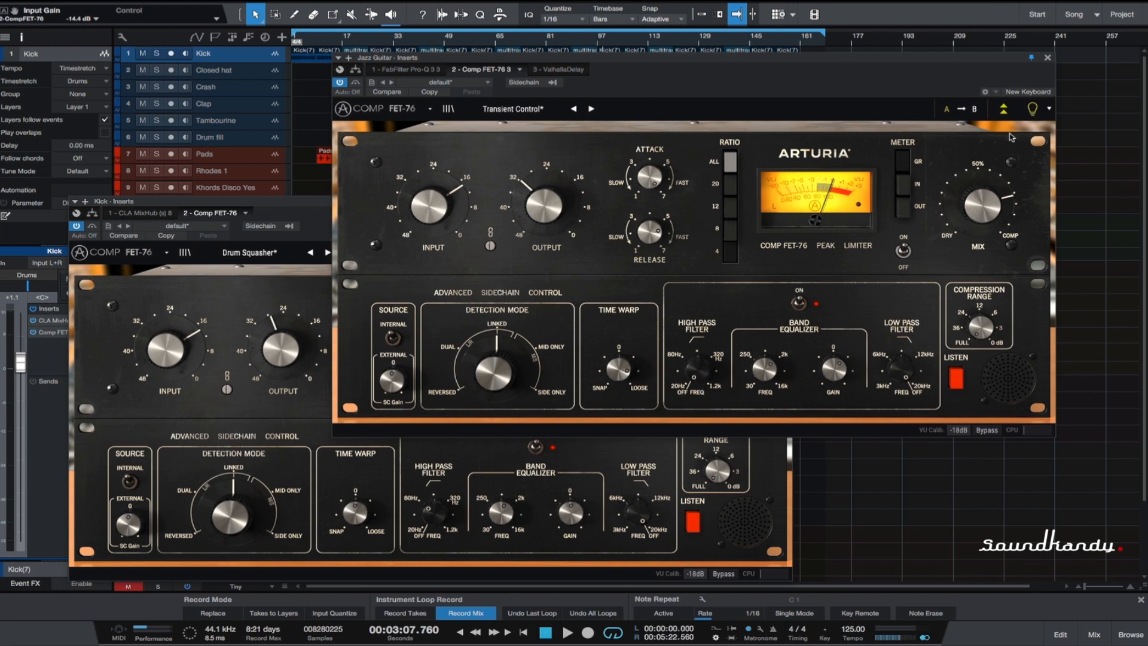
Leave only the Kick's Comp FET-76 window open over the arrangement and play the full mix from about 3:07
{"action": "left_click", "coordinate": [1049, 59]}
{"action": "left_click_drag", "start_coordinate": [525, 204], "coordinate": [761, 124]}
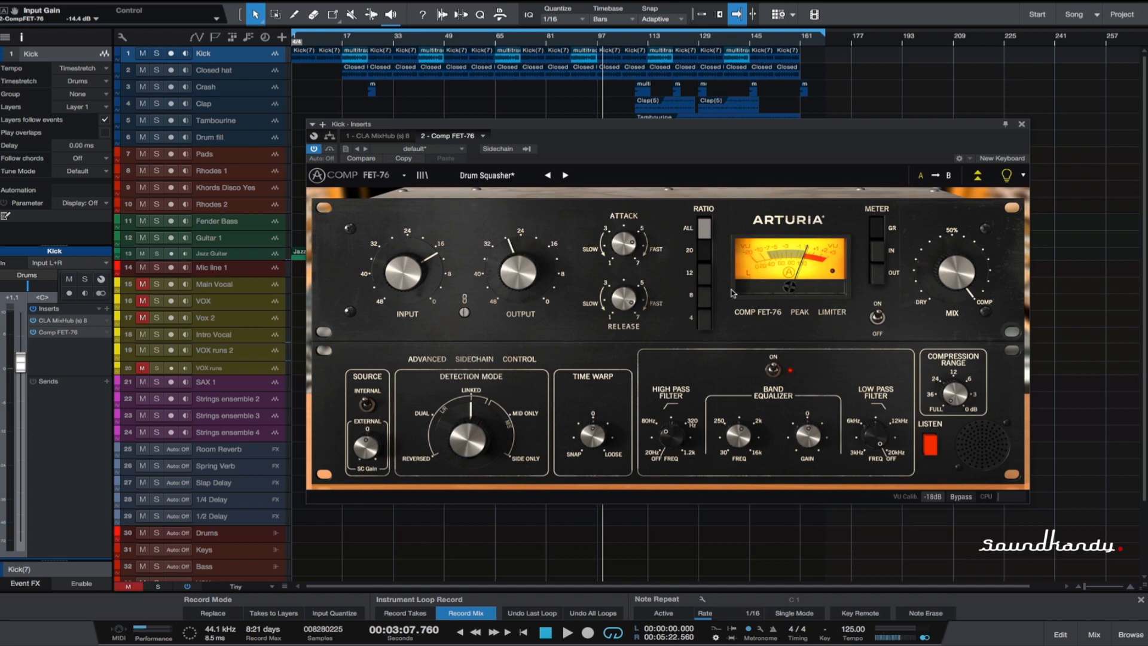
{"action": "key", "text": "space"}
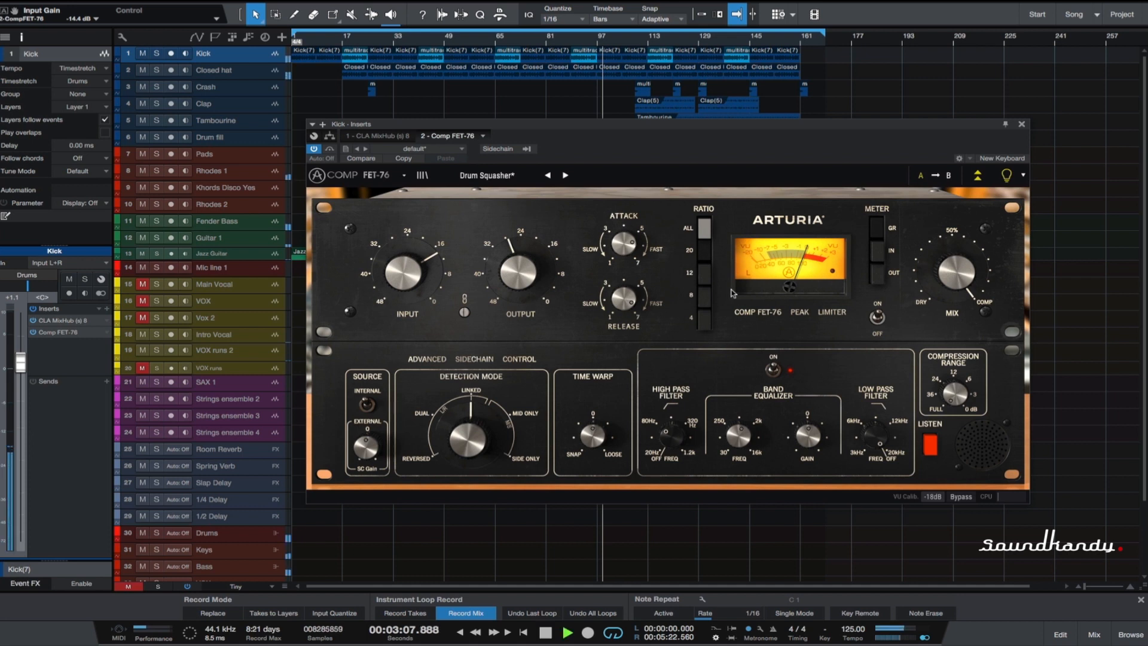